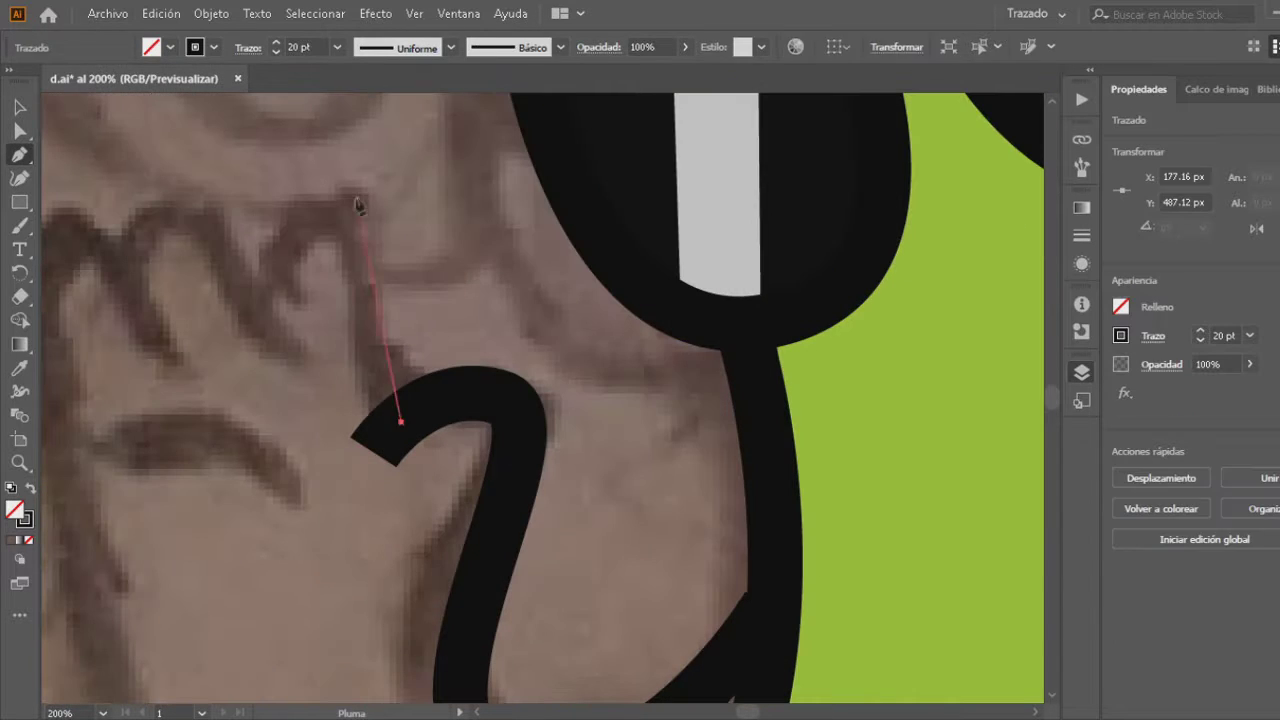
Place the first Pen anchors of the waving hand's thick black outline over the sketch
drag(349, 323, 352, 268)
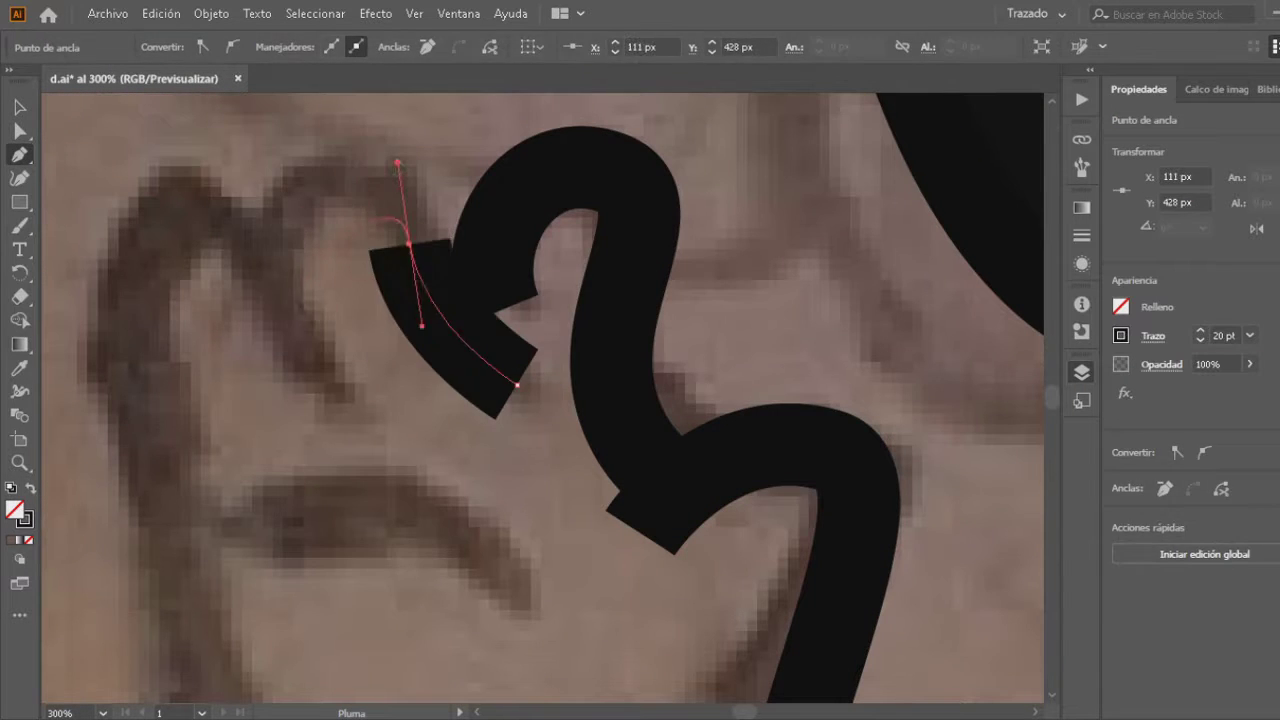
Curve the Pen outline along the waving hand's fingers, following the sketch
drag(348, 162, 446, 166)
drag(524, 392, 668, 432)
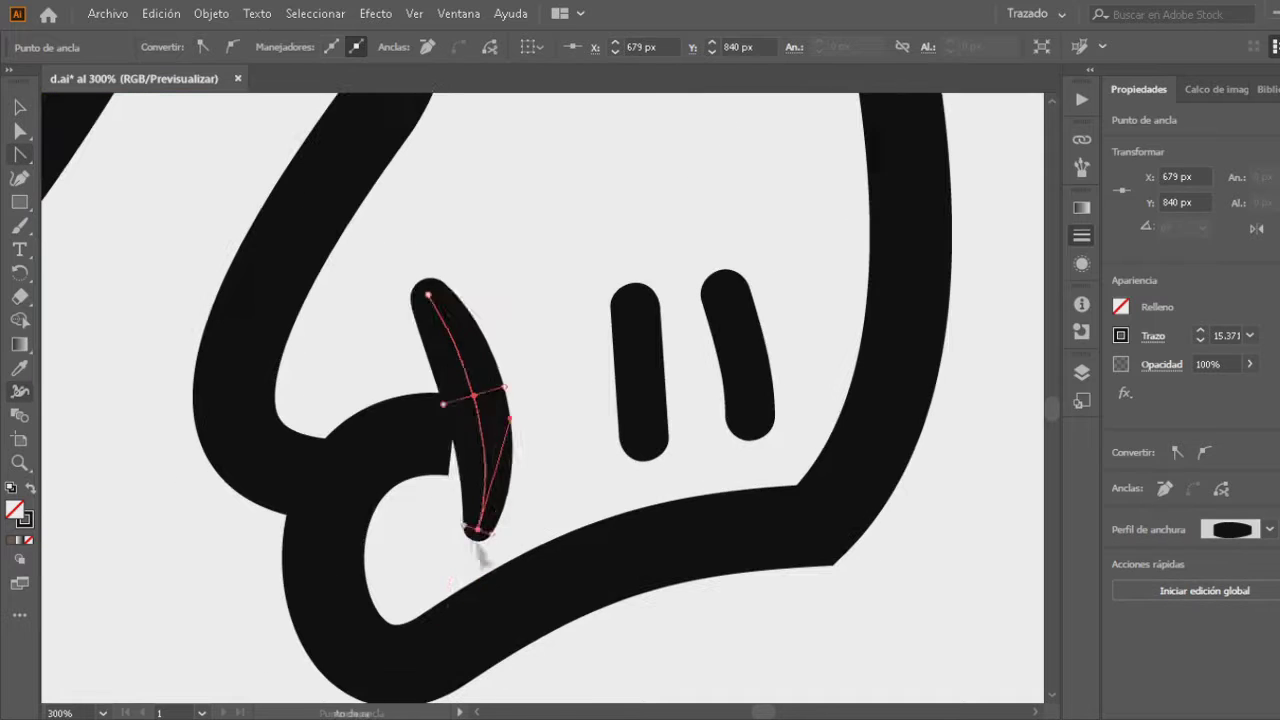
Drag the bottom anchor handle to reshape the tapered curl on the resting hand
drag(531, 399, 457, 400)
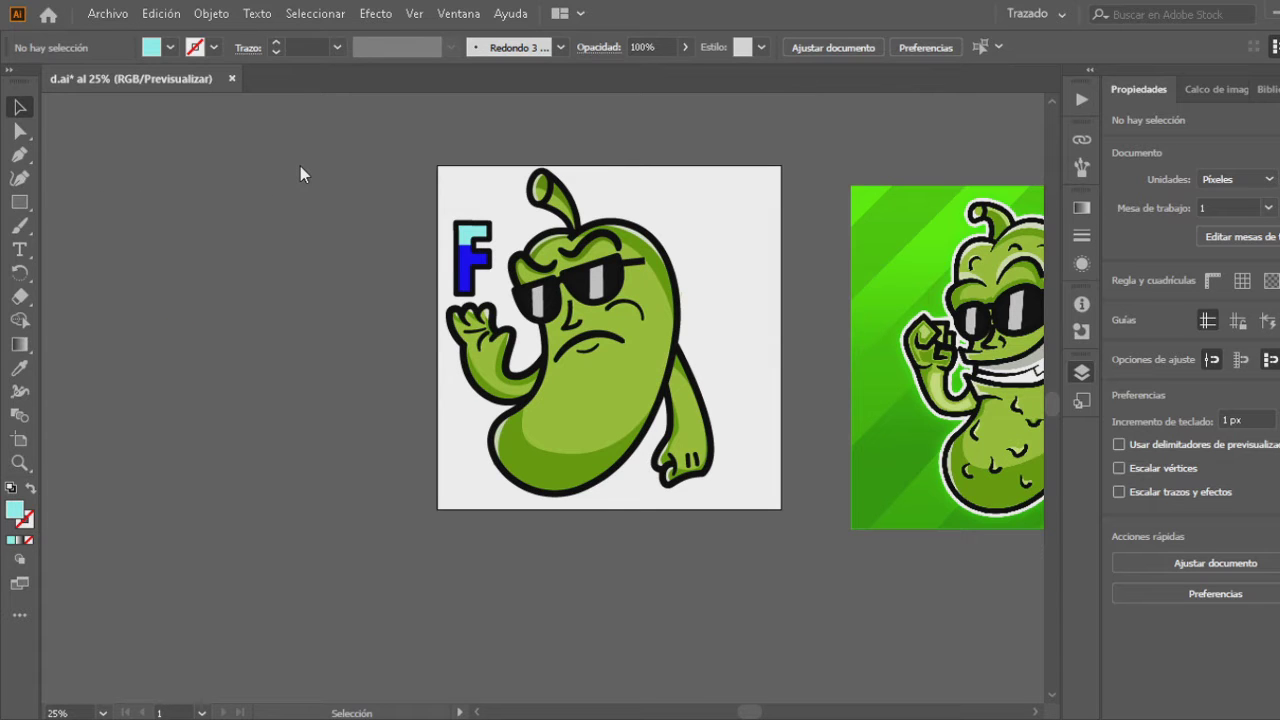
Paste the letter F and give it blue and cyan fills sampled from the other F
scroll(168, 329, up, 1)
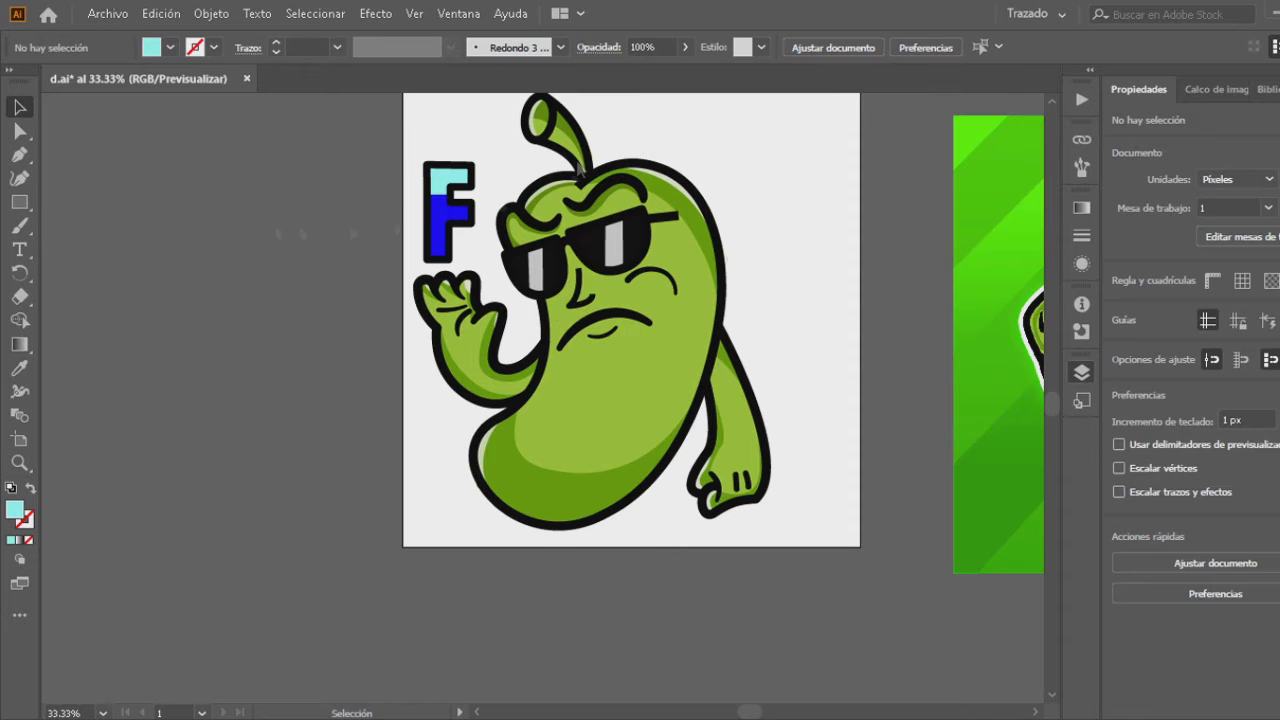
key(ctrl+v)
click(415, 245)
click(448, 210)
key(i)
click(100, 330)
key(v)
click(125, 118)
Draw a closed rounded highlight shape in the F's top-right corner with the Curvature tool
click(20, 178)
scroll(465, 176, up, 5)
click(414, 129)
click(442, 348)
click(477, 377)
click(499, 458)
click(442, 348)
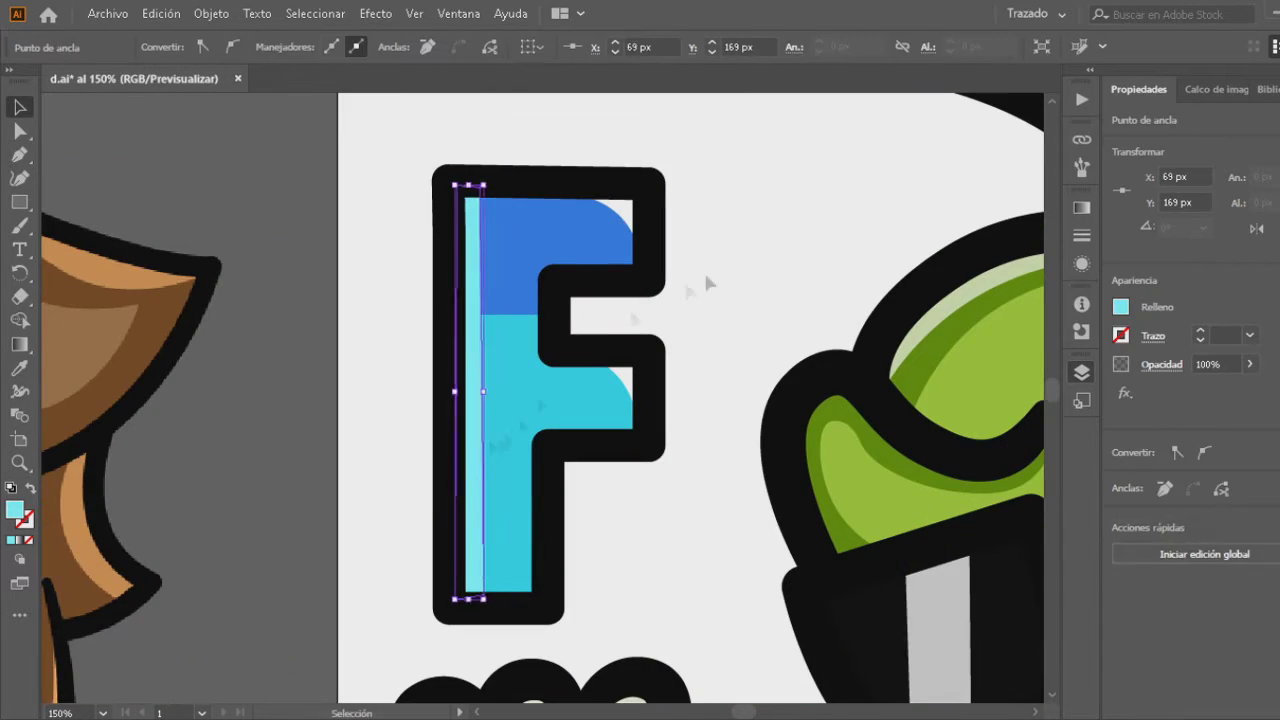
Select the whole light cyan highlight strip along the F's left edge
drag(714, 340, 584, 375)
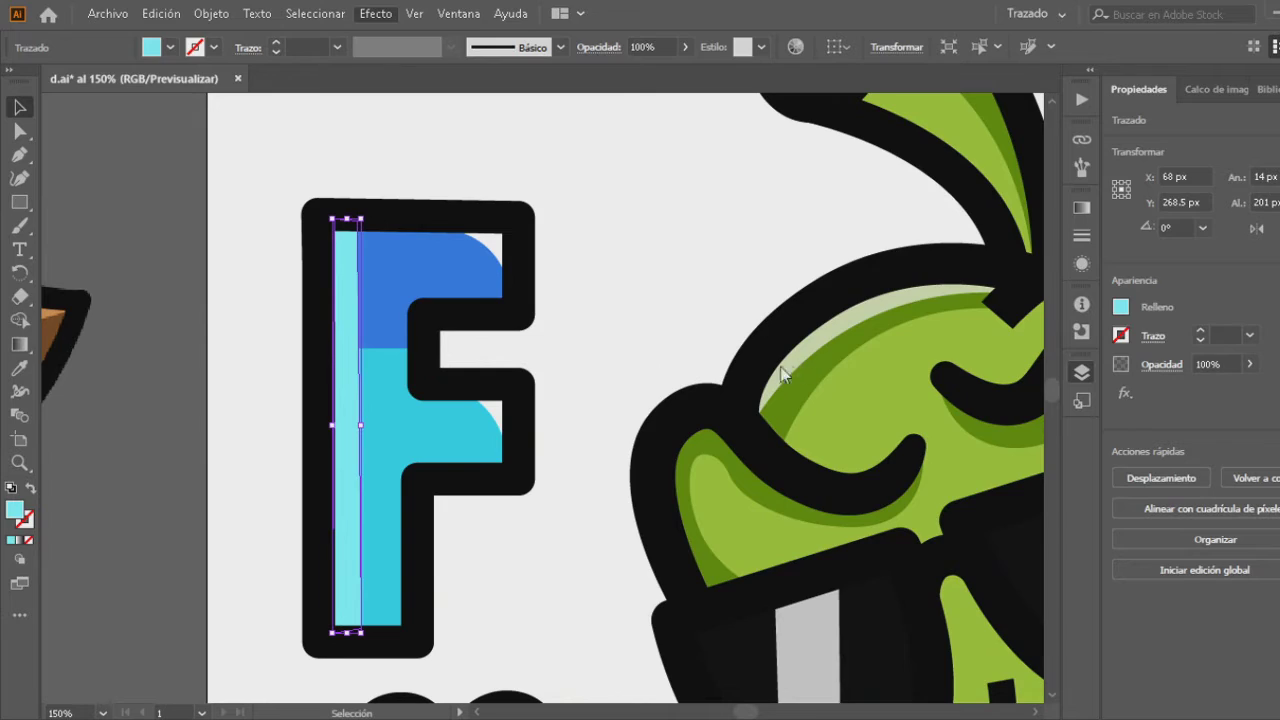